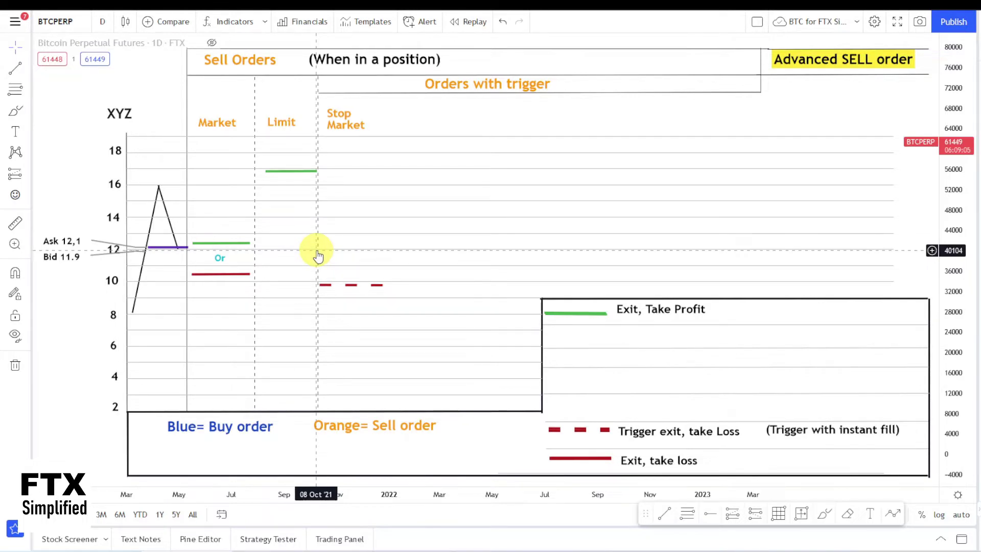
# - Select the dashed red stop-market trigger line, then highlight FTX's 1 FTT available balance
pyautogui.click(350, 286)
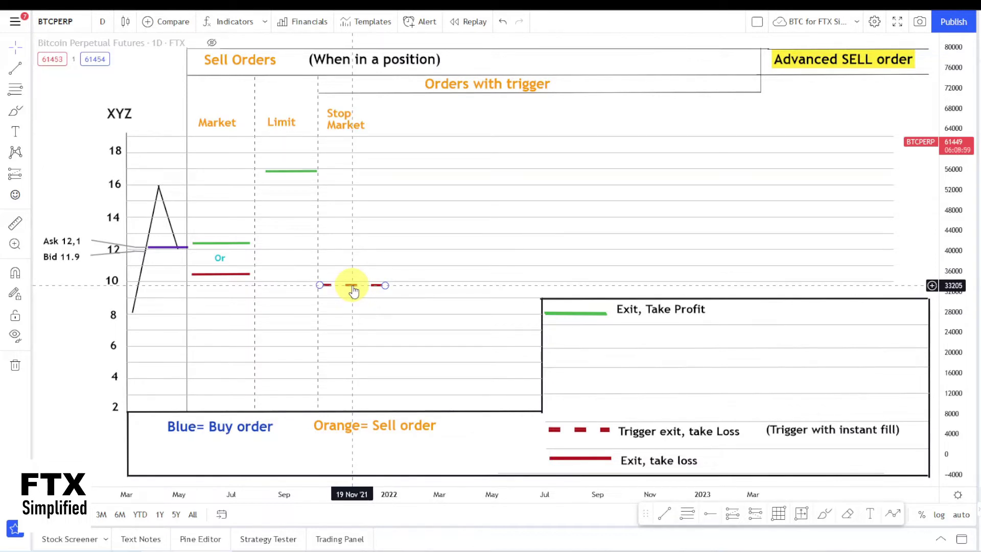
pyautogui.click(349, 291)
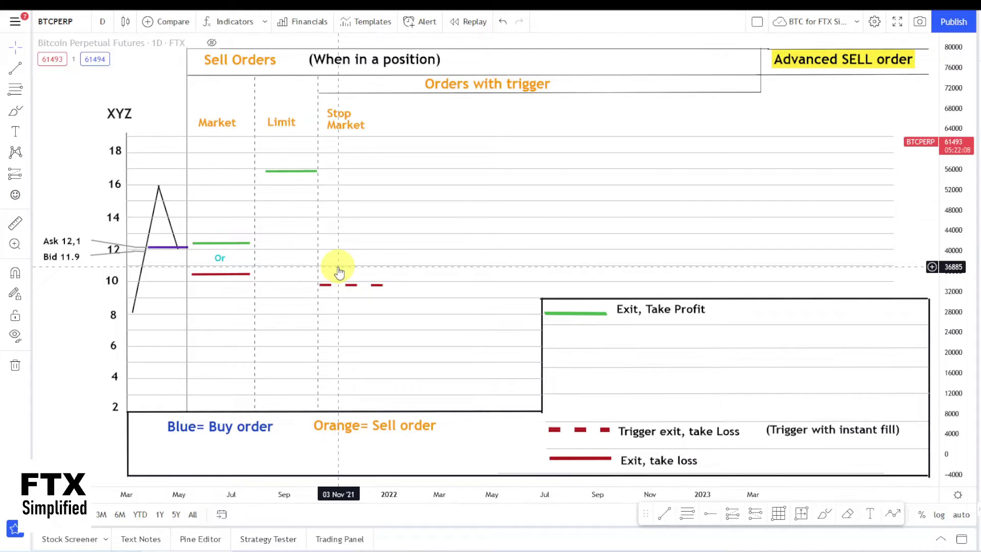
pyautogui.click(336, 286)
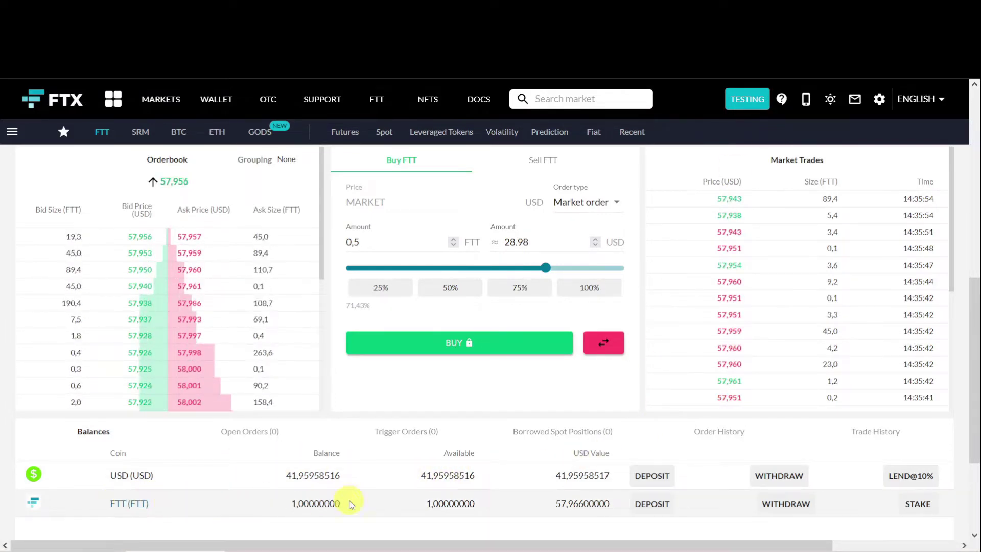
pyautogui.moveTo(291, 503); pyautogui.dragTo(384, 511)
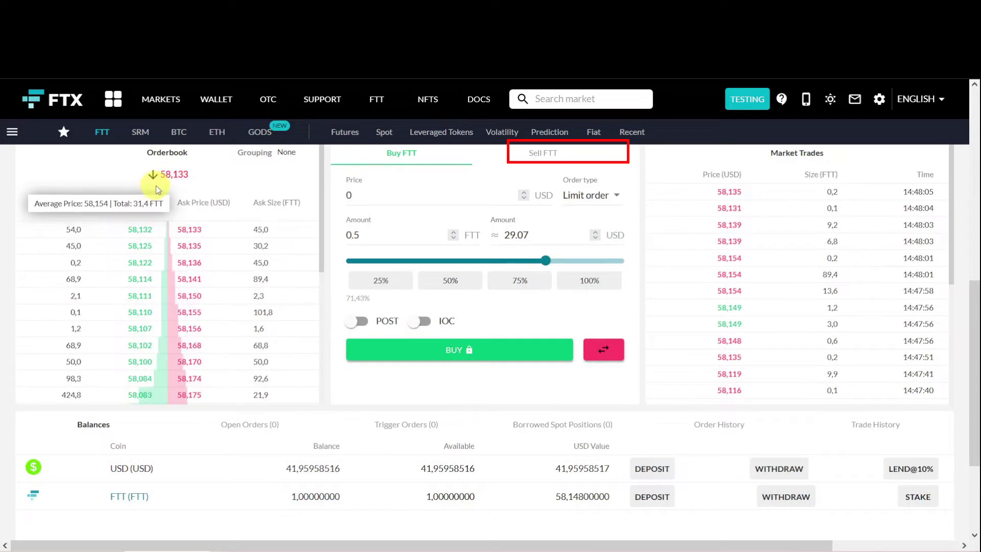
# - Fill the Sell FTT form as a stop-market order with amount 1 and trigger 49.5, and submit
pyautogui.click(537, 152)
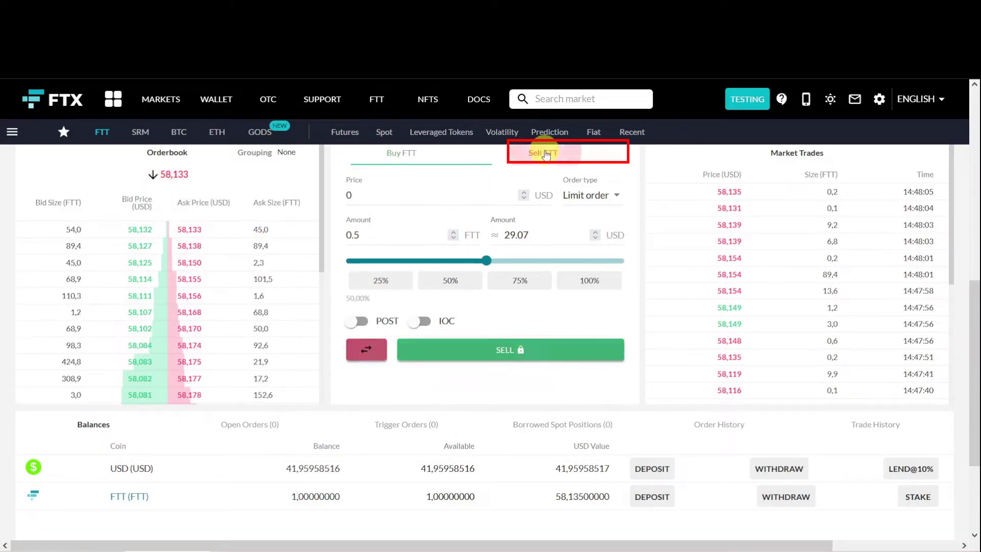
pyautogui.click(595, 196)
pyautogui.click(593, 236)
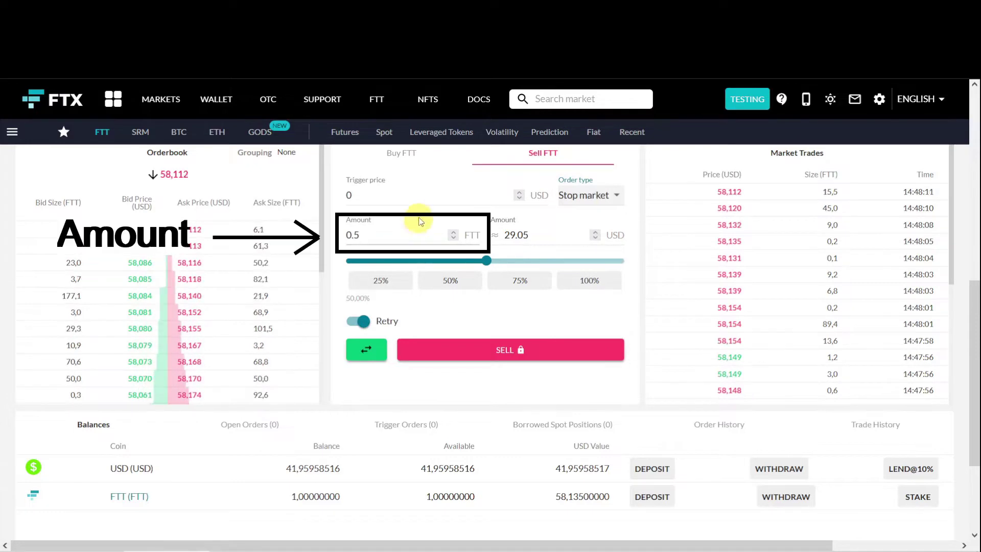
pyautogui.moveTo(358, 234); pyautogui.dragTo(342, 234)
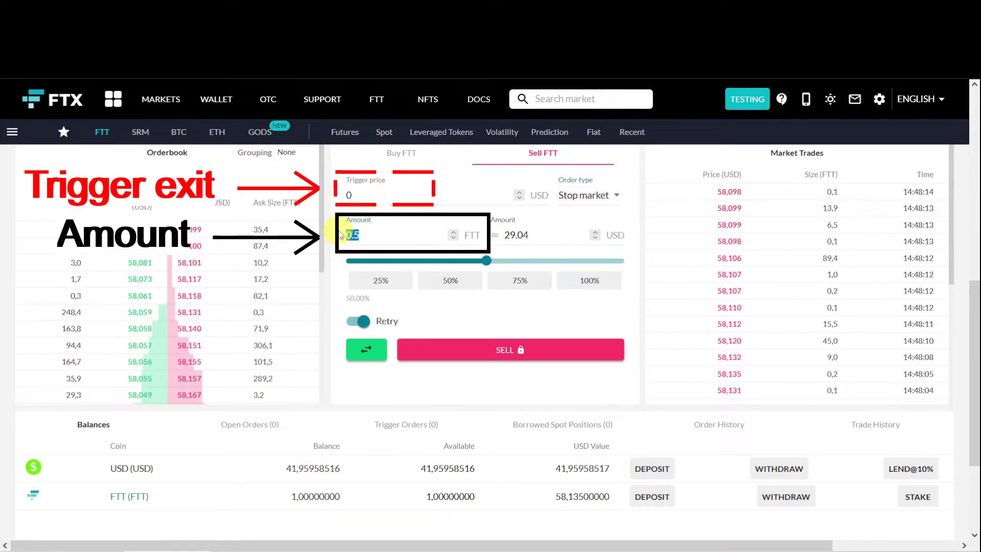
pyautogui.write('1')
pyautogui.moveTo(358, 195); pyautogui.dragTo(321, 195)
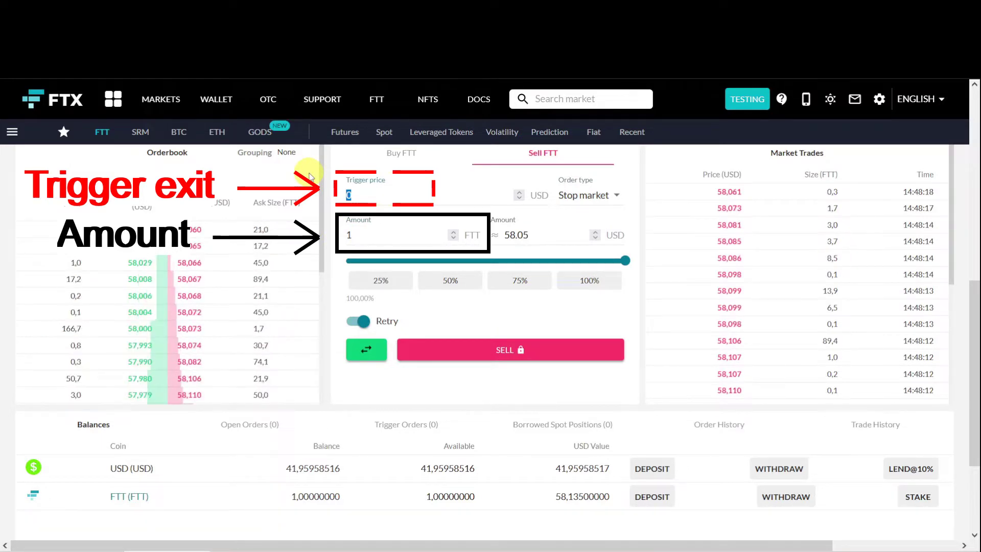
pyautogui.write('49.')
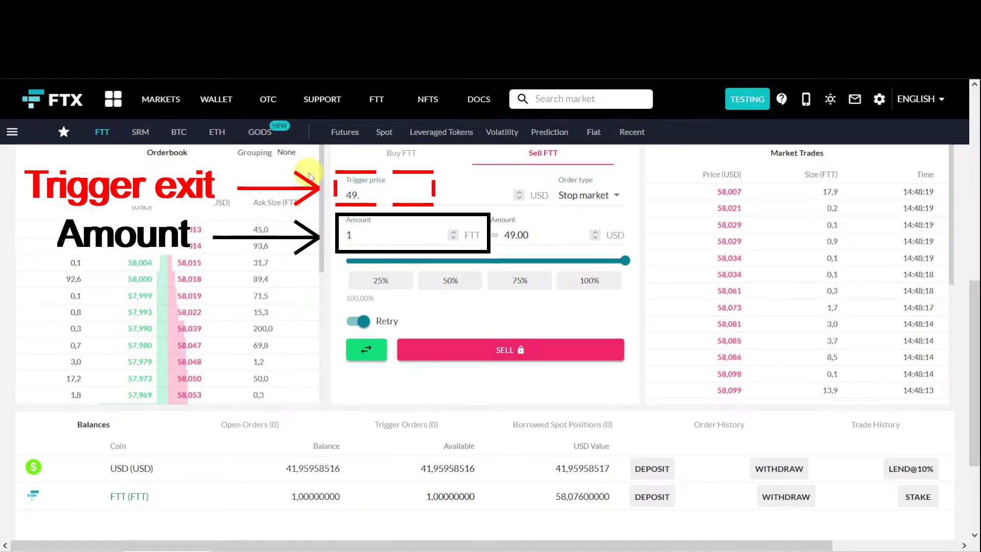
pyautogui.write('5')
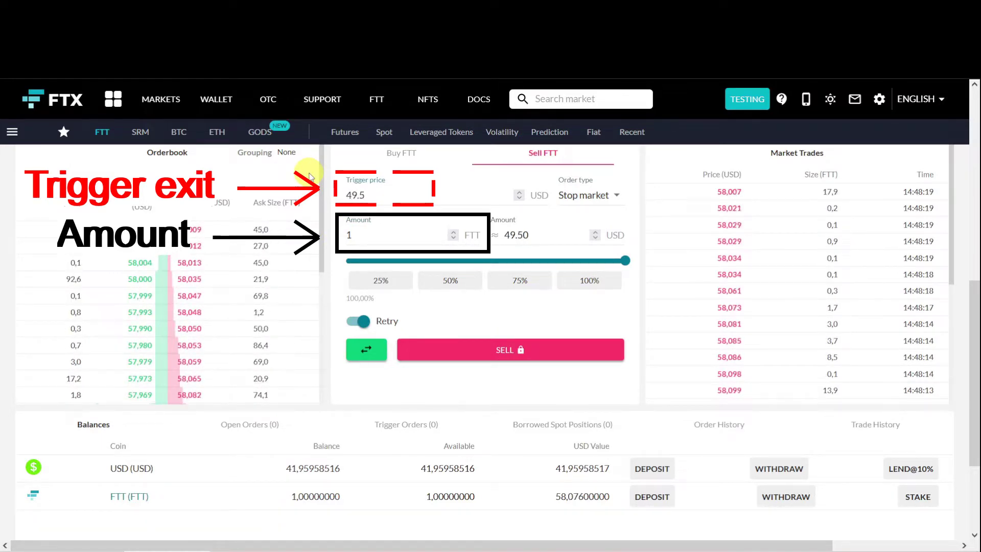
pyautogui.click(485, 344)
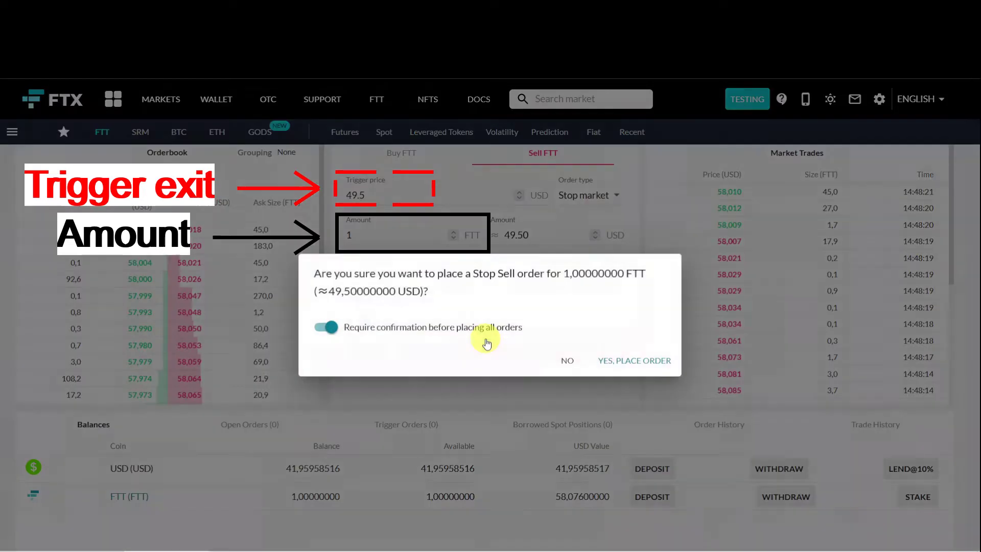
# - Confirm the stop sell, then check its 1 FTT size and 49.5 trigger under Trigger Orders
pyautogui.click(636, 361)
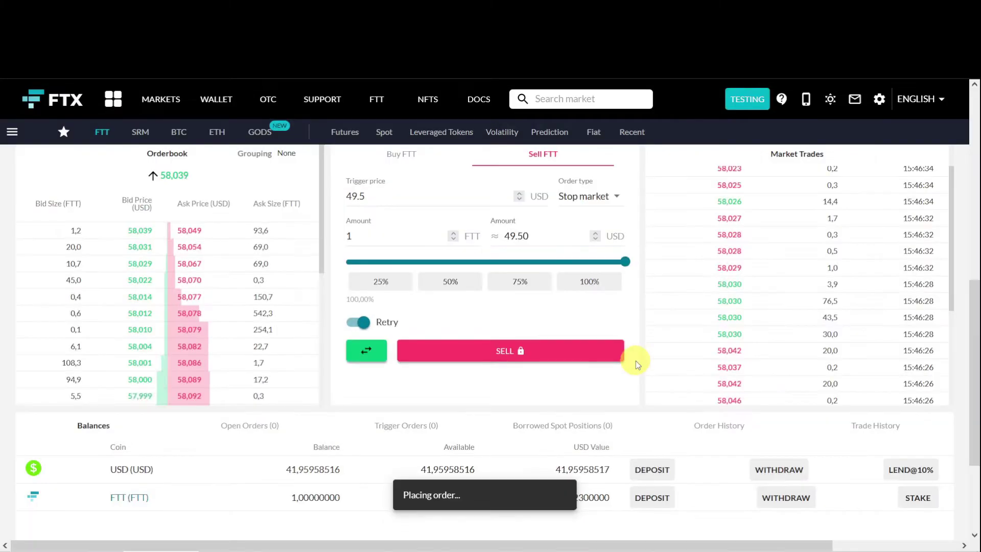
pyautogui.click(407, 427)
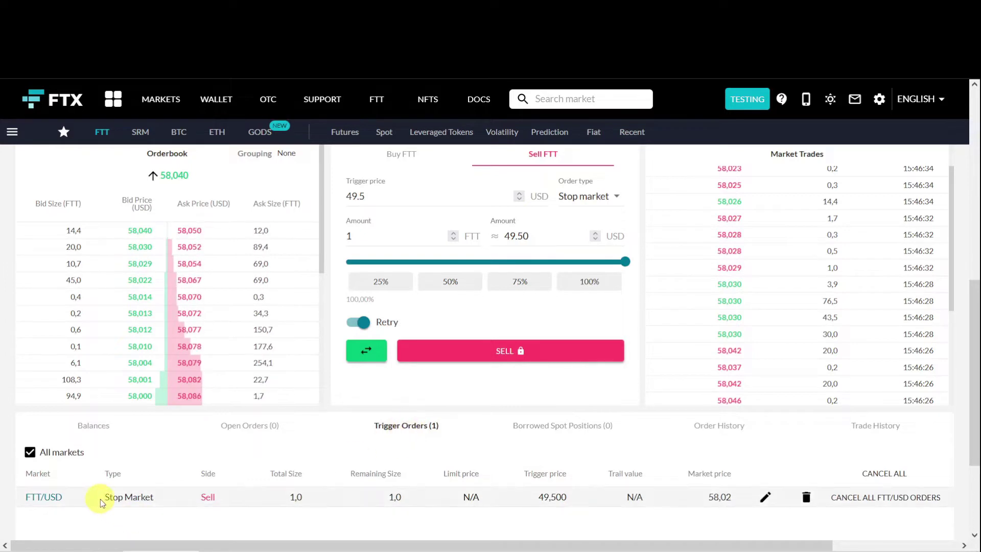
pyautogui.moveTo(270, 500); pyautogui.dragTo(334, 503)
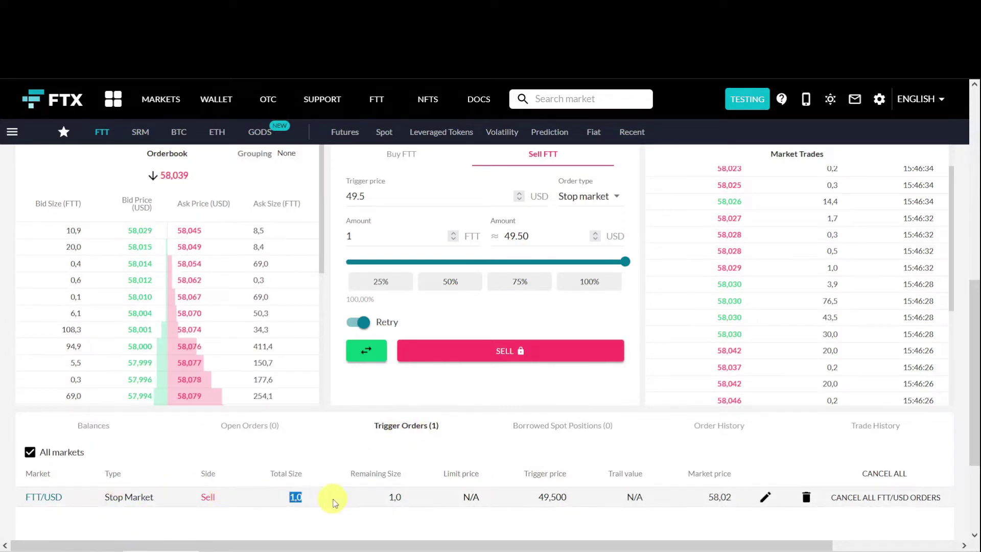
pyautogui.moveTo(528, 473); pyautogui.dragTo(587, 483)
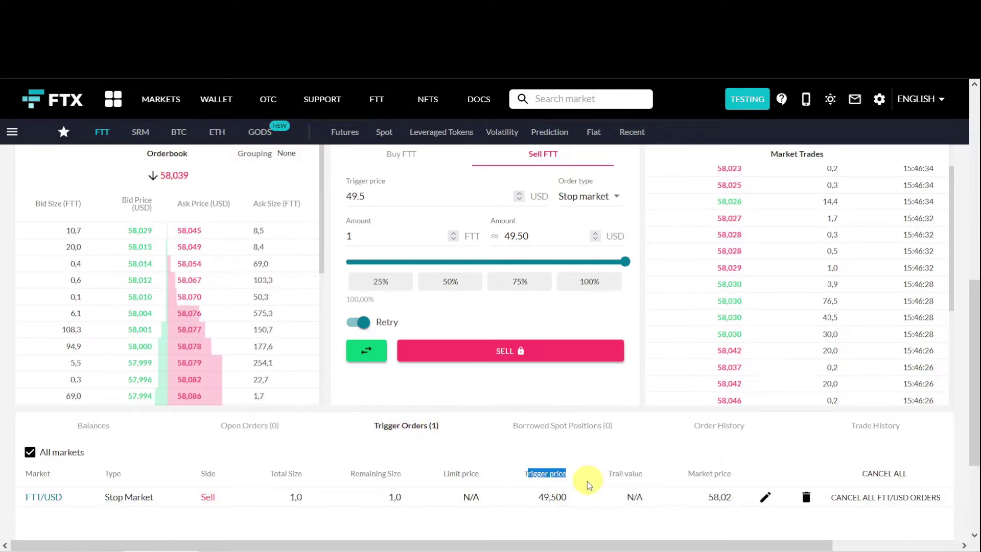
pyautogui.click(552, 507)
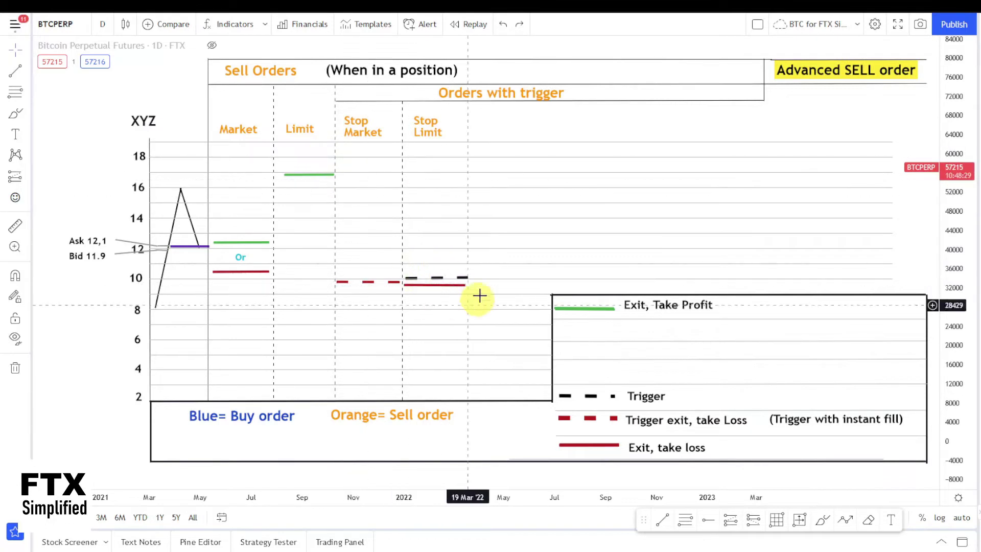
# - Drag the red Stop Limit exit line up to about 11, above the black trigger dashes near 10
pyautogui.click(335, 192)
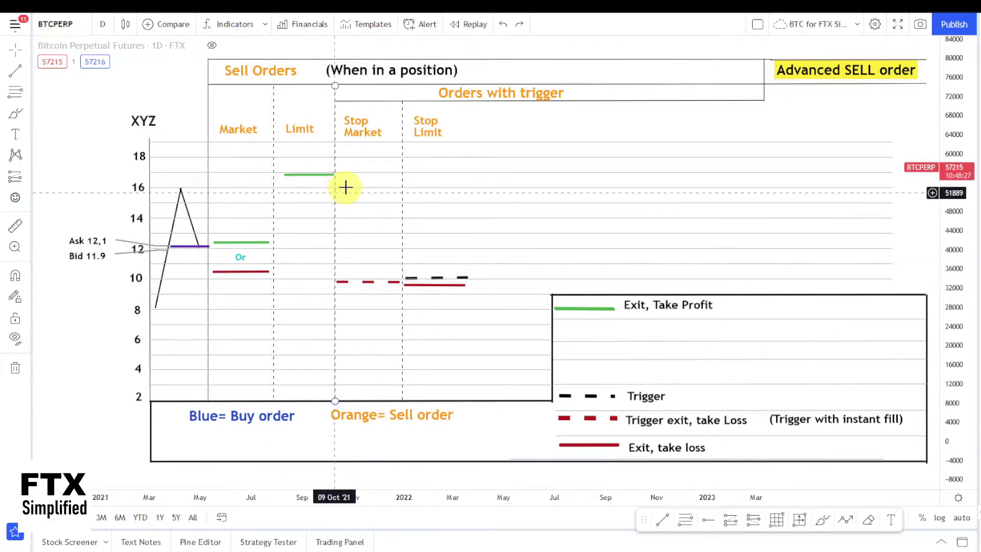
pyautogui.click(284, 175)
pyautogui.click(424, 280)
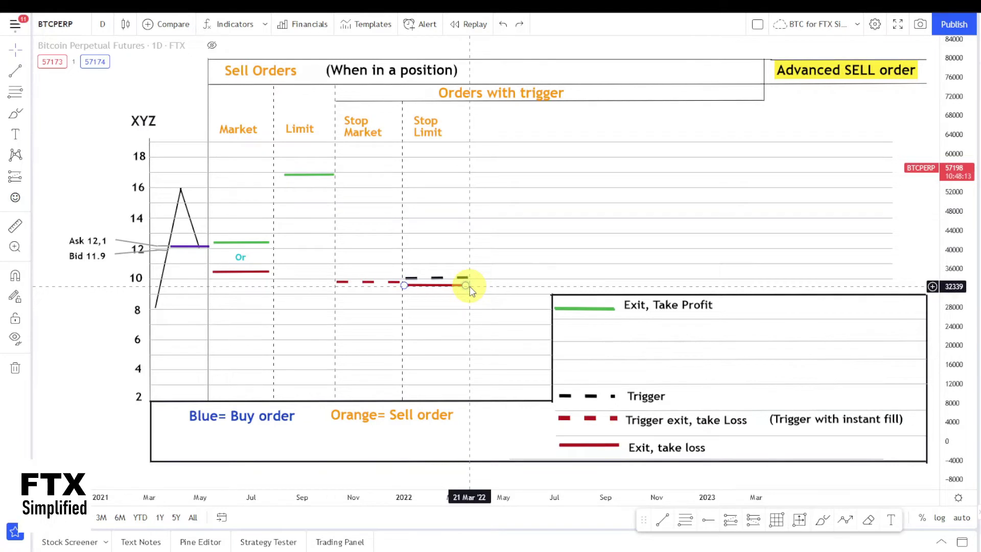
pyautogui.click(442, 289)
pyautogui.moveTo(442, 289); pyautogui.dragTo(444, 275)
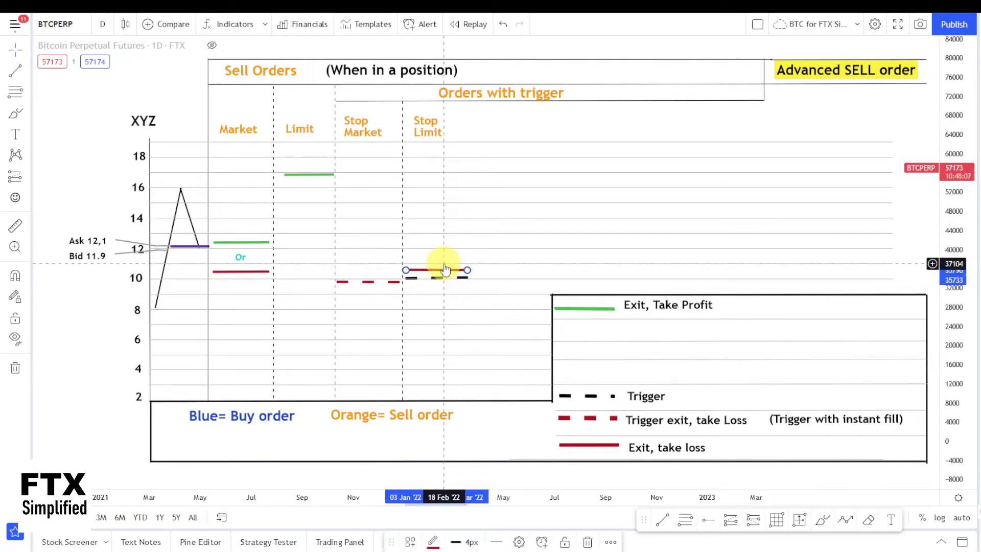
pyautogui.press('Escape')
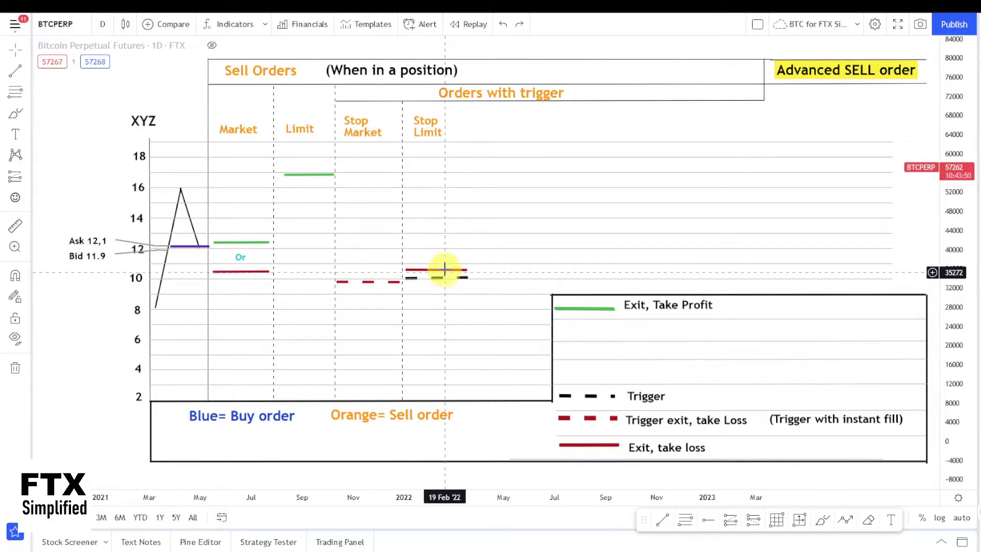
pyautogui.moveTo(445, 282); pyautogui.dragTo(443, 278)
# - Lower the red Stop Limit line back to just beneath the black trigger dashes near 10
pyautogui.moveTo(448, 274)
pyautogui.mouseDown()
pyautogui.moveTo(443, 261)
pyautogui.moveTo(465, 262)
pyautogui.mouseUp()
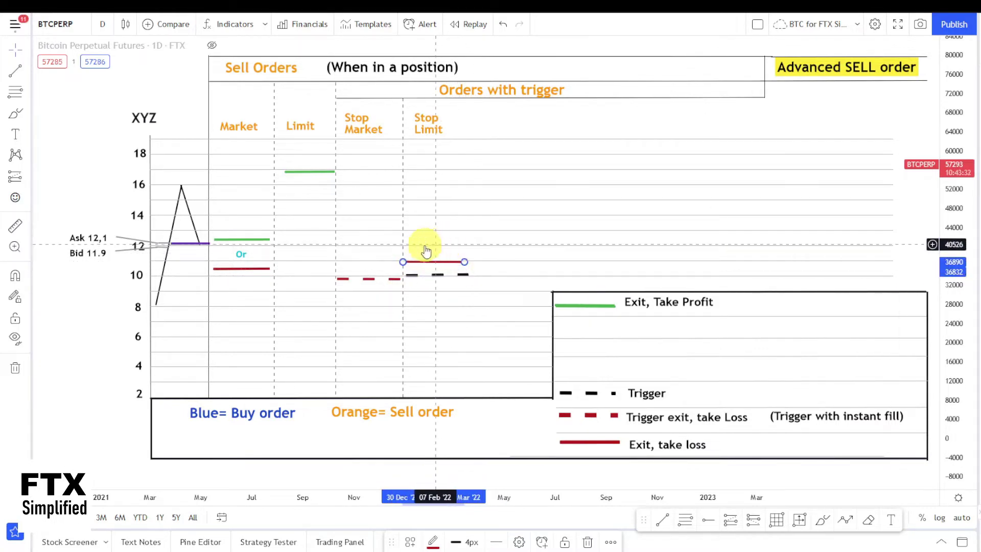
pyautogui.click(293, 178)
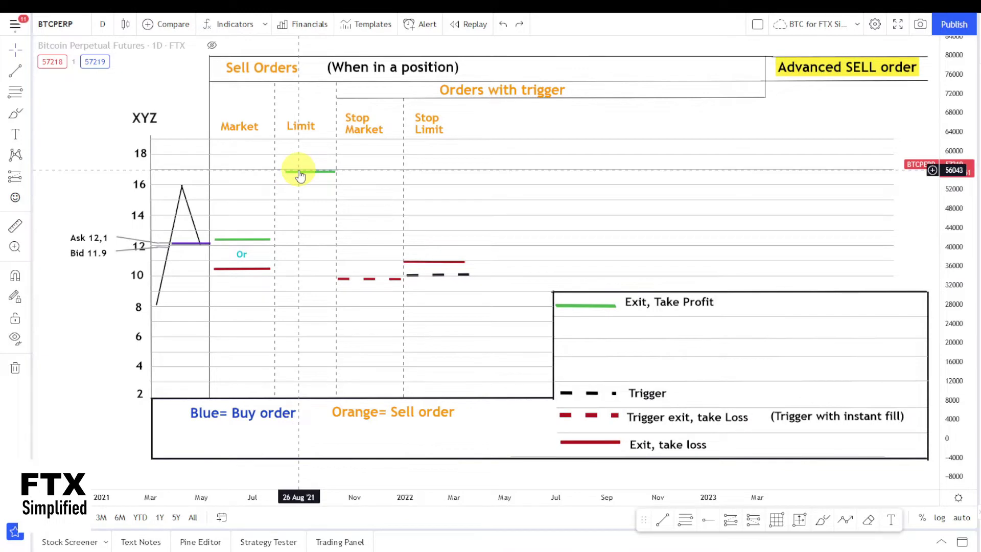
pyautogui.click(449, 273)
pyautogui.moveTo(449, 273)
pyautogui.mouseDown()
pyautogui.moveTo(449, 282)
pyautogui.moveTo(446, 272)
pyautogui.mouseUp()
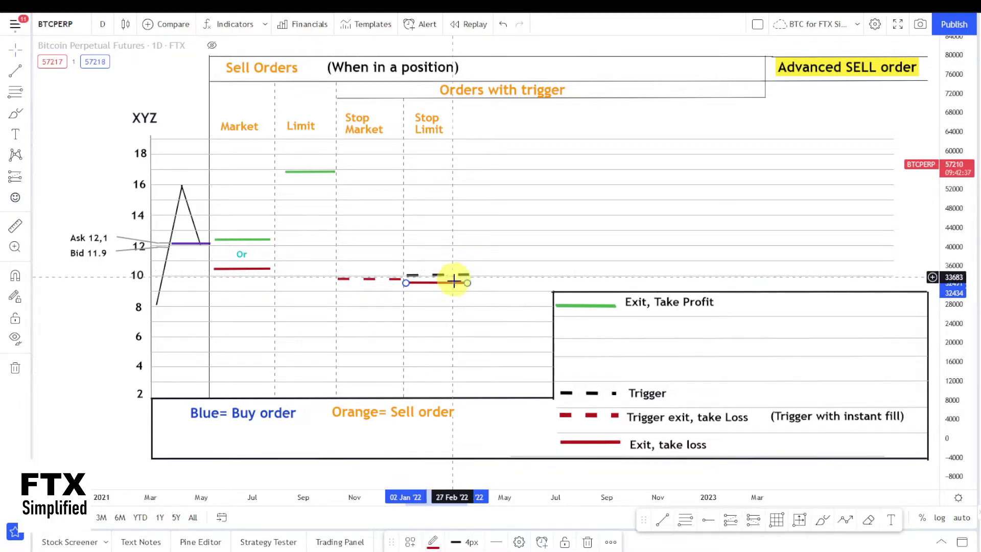
pyautogui.click(459, 280)
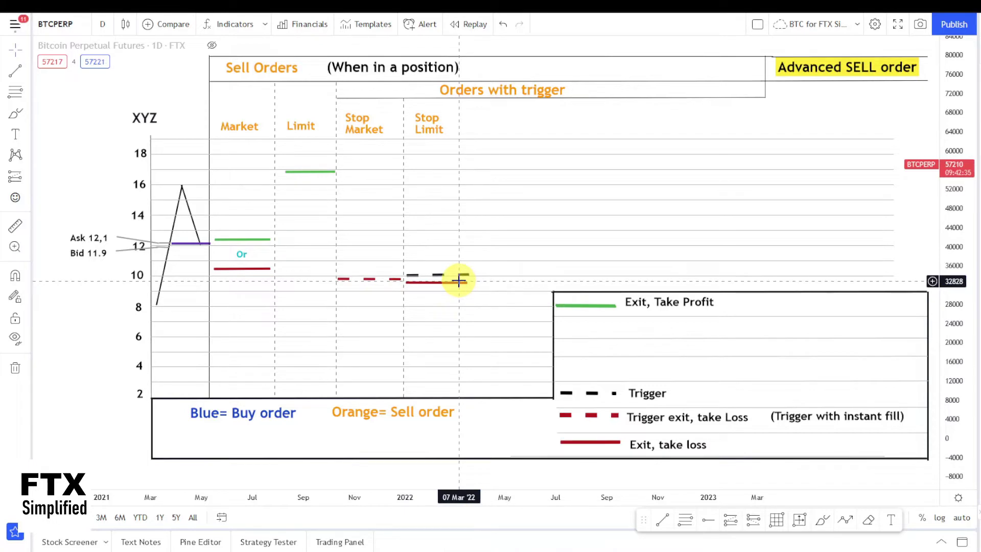
pyautogui.moveTo(460, 281); pyautogui.dragTo(461, 280)
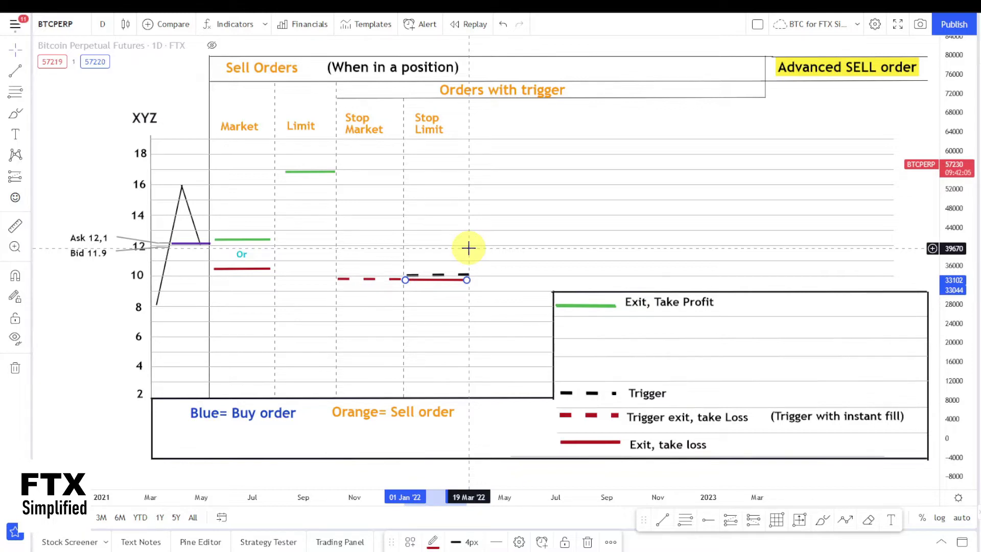
pyautogui.click(468, 252)
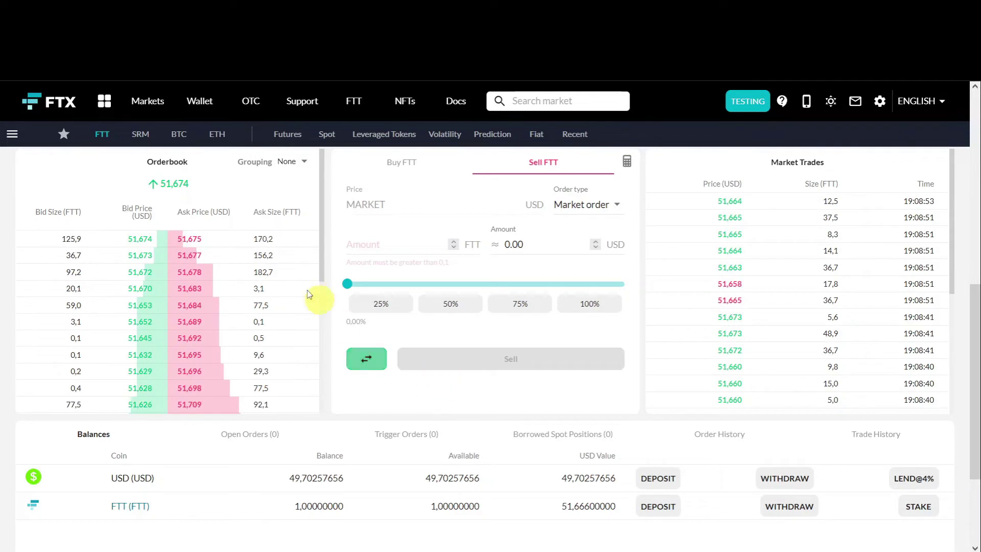
pyautogui.moveTo(141, 243)
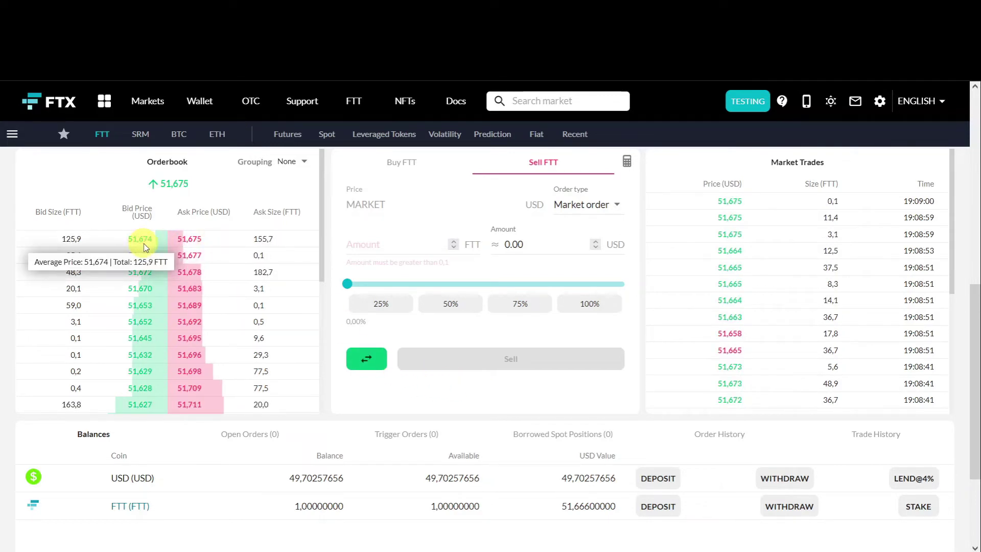
pyautogui.moveTo(291, 511); pyautogui.dragTo(420, 516)
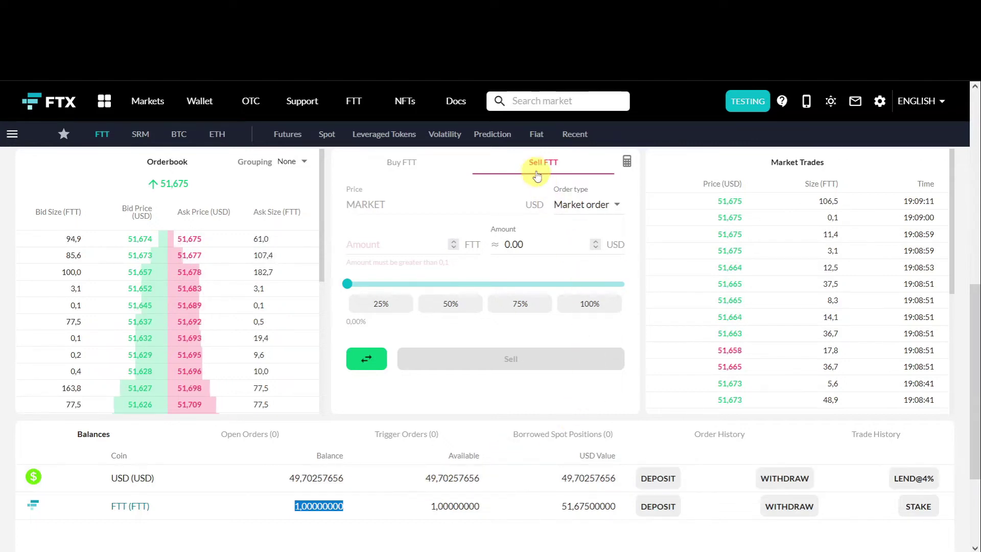
# - Enter a stop-limit sell of 1 FTT with trigger 39.8 and limit 35, and submit it
pyautogui.click(585, 204)
pyautogui.click(596, 248)
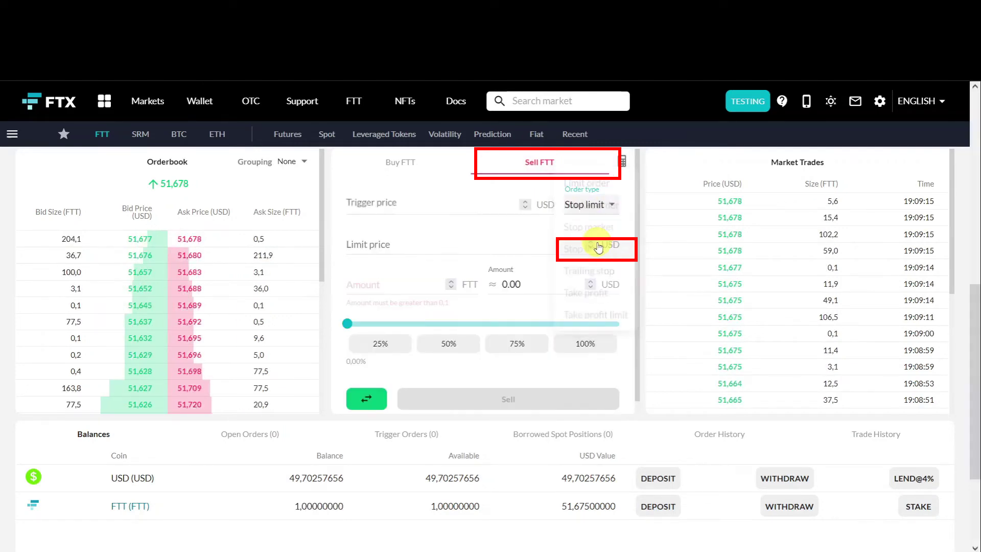
pyautogui.click(393, 288)
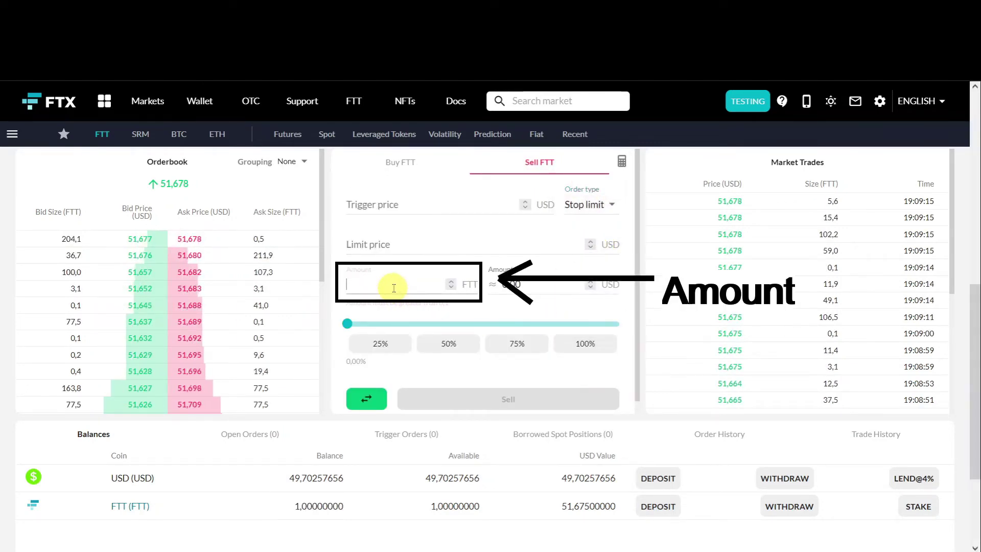
pyautogui.write('1')
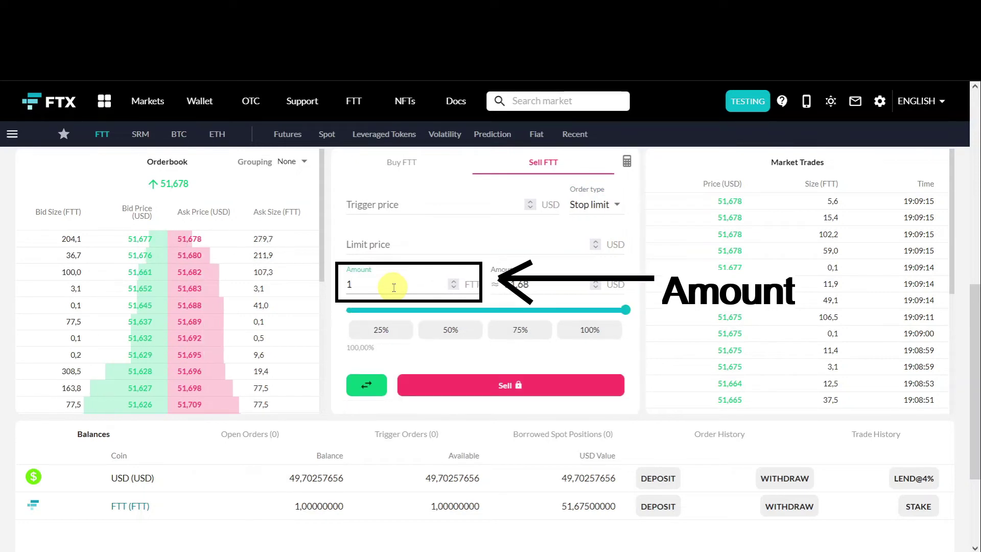
pyautogui.click(385, 205)
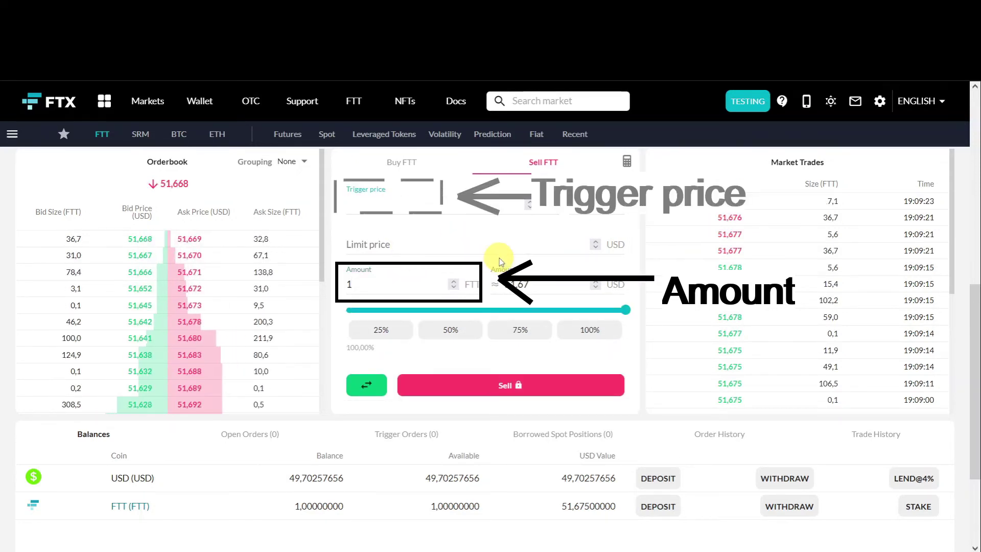
pyautogui.write('39.')
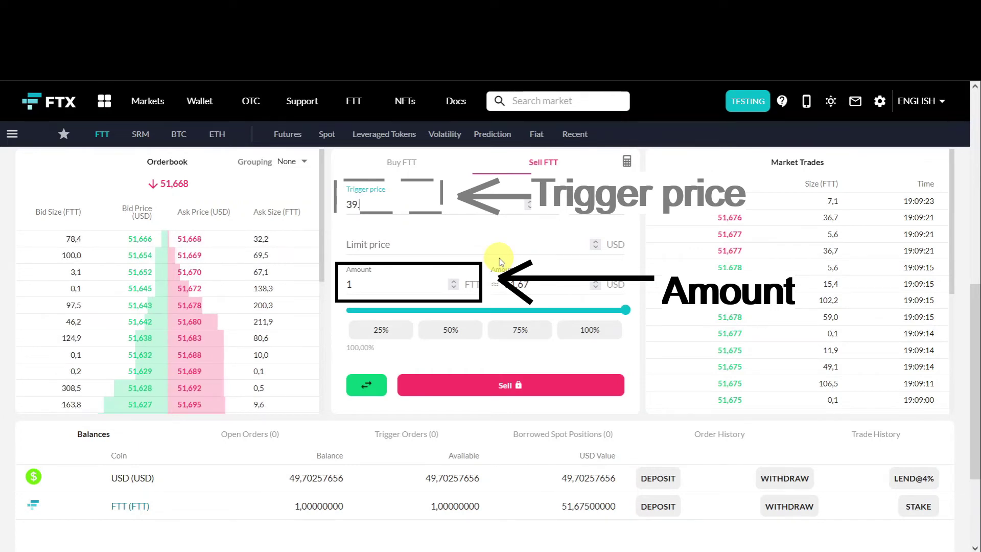
pyautogui.write('8')
pyautogui.click(404, 259)
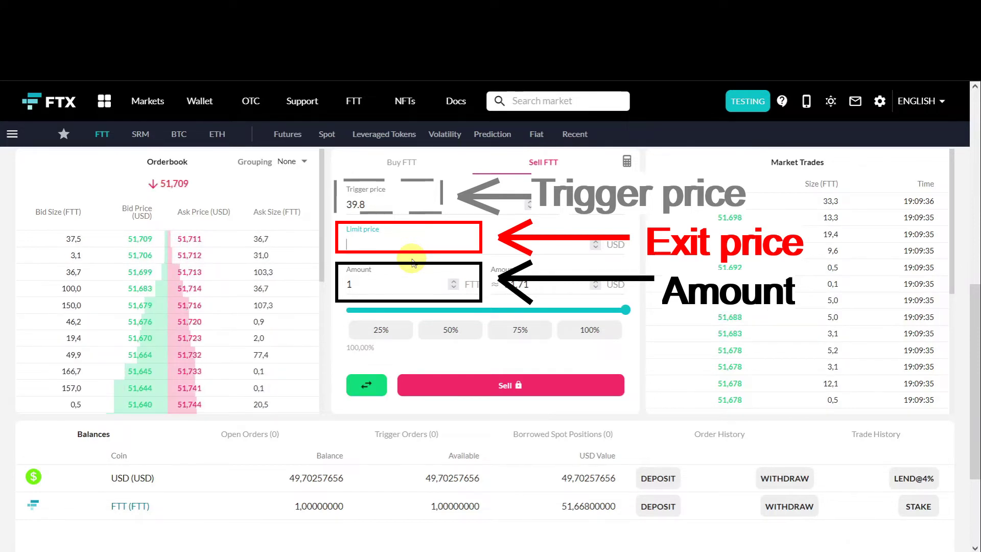
pyautogui.write('35')
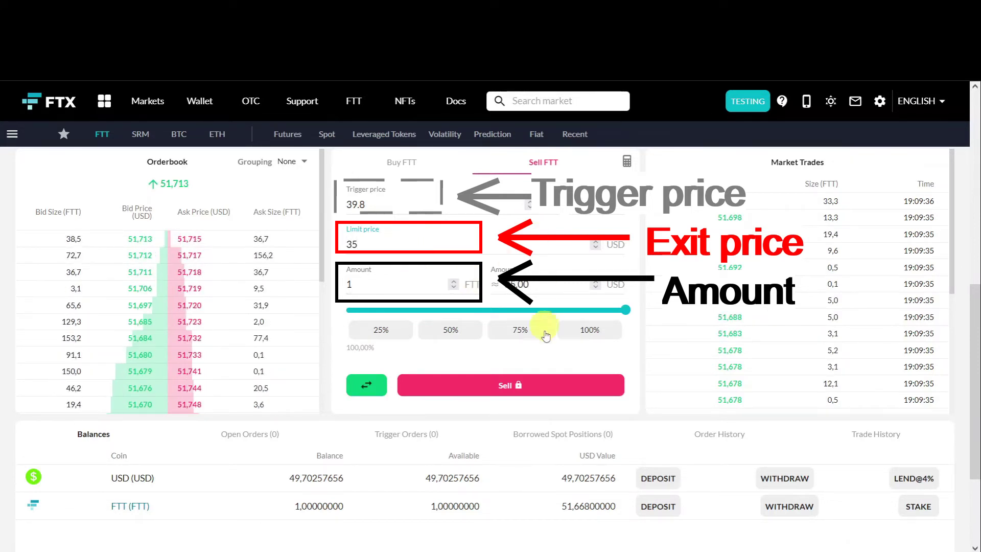
pyautogui.click(500, 386)
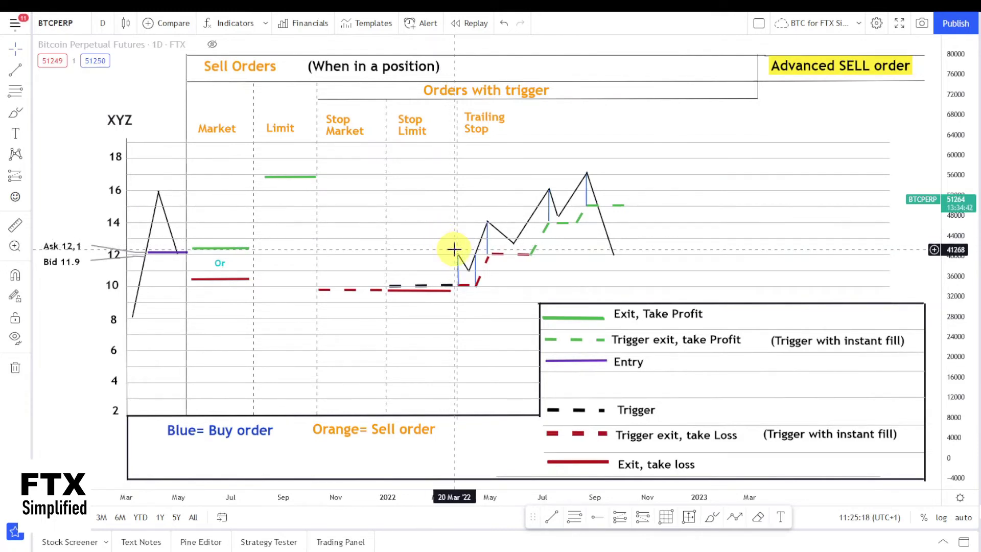
# - Drag the divider before the Trailing Stop column right to 06 Apr '22
pyautogui.click(458, 254)
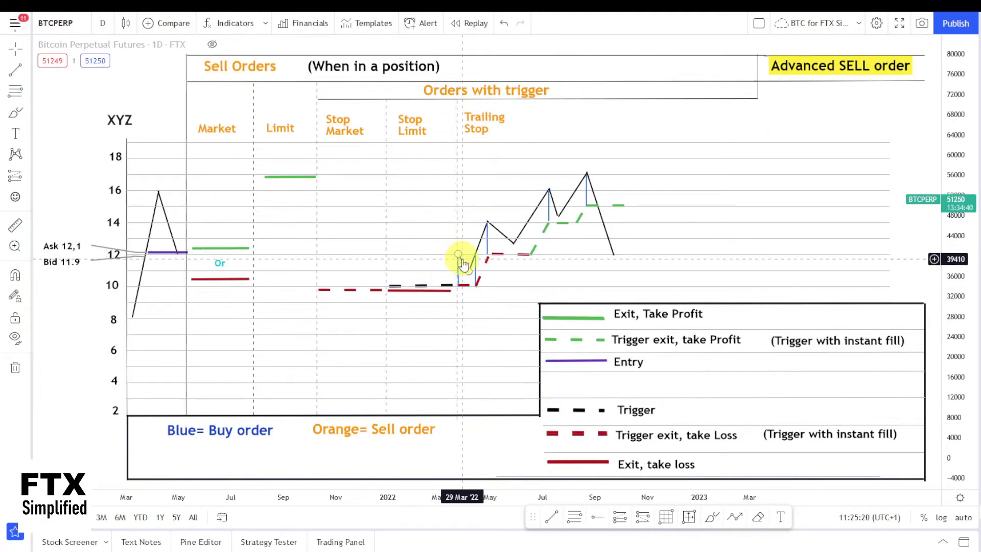
pyautogui.click(454, 284)
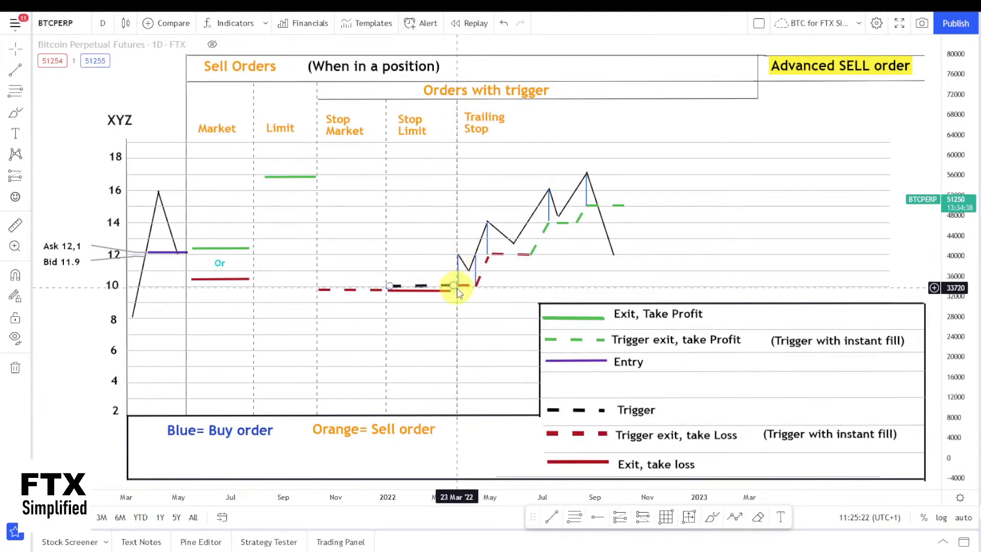
pyautogui.click(457, 264)
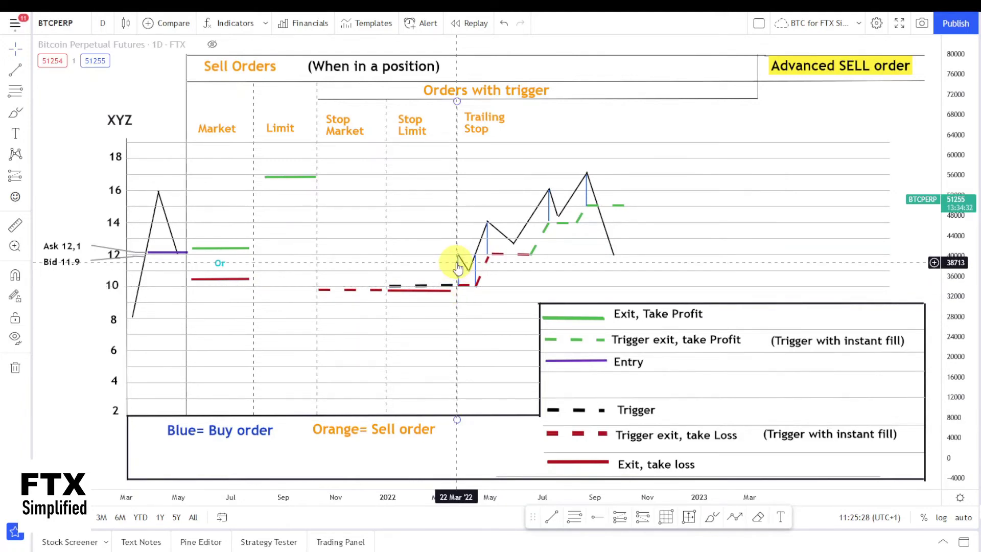
pyautogui.moveTo(458, 266); pyautogui.dragTo(469, 262)
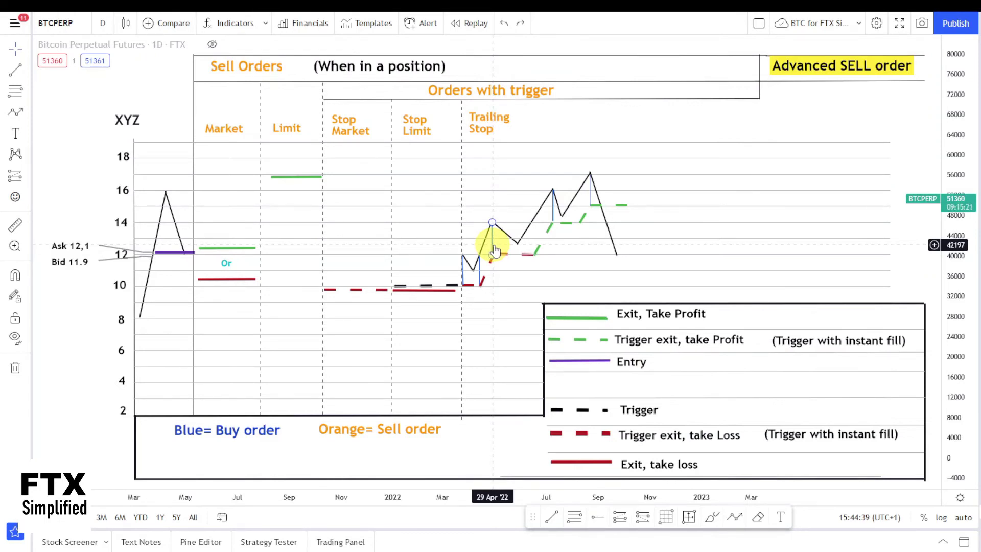
# - Stretch the blue vertical marker down from the trailing-stop price peak
pyautogui.moveTo(494, 251); pyautogui.dragTo(491, 221)
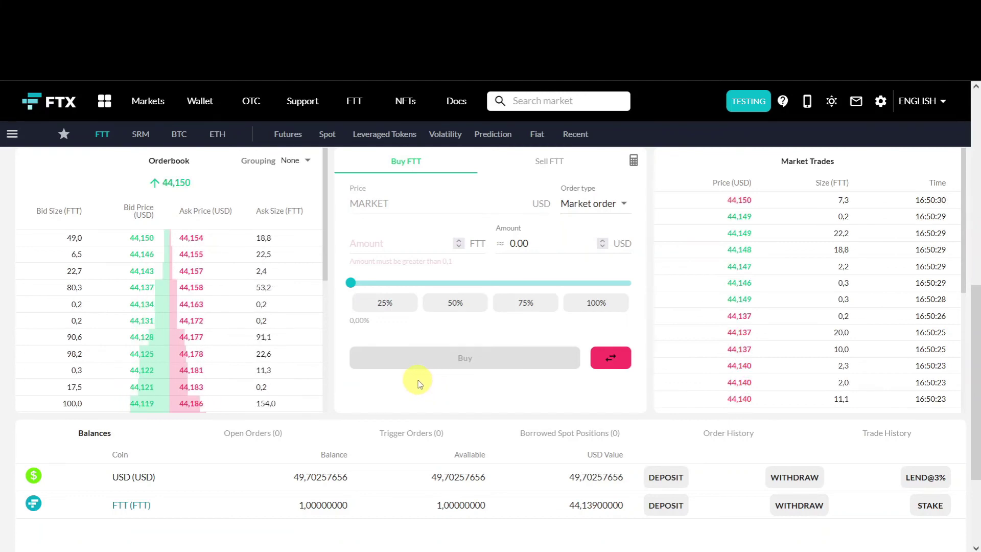
pyautogui.moveTo(291, 506); pyautogui.dragTo(373, 511)
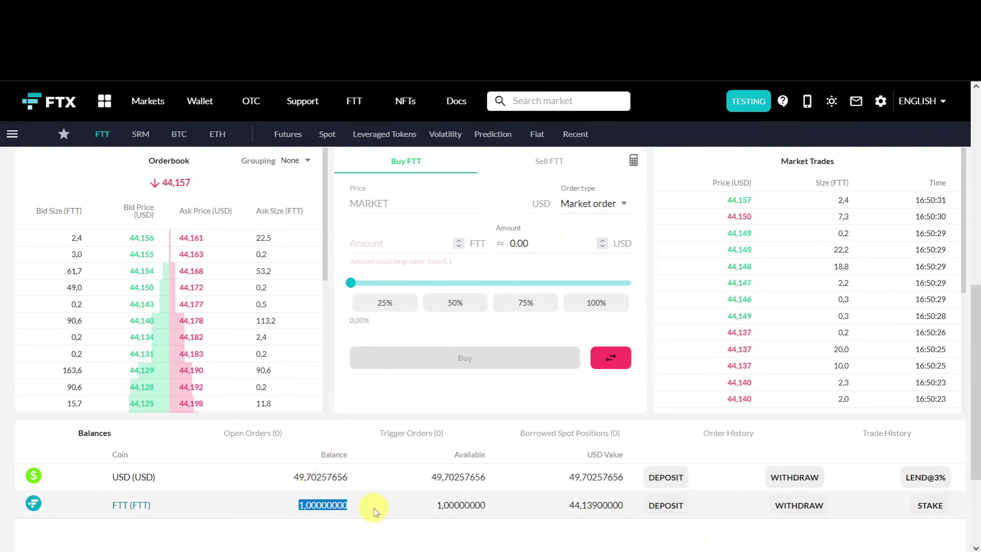
pyautogui.click(450, 389)
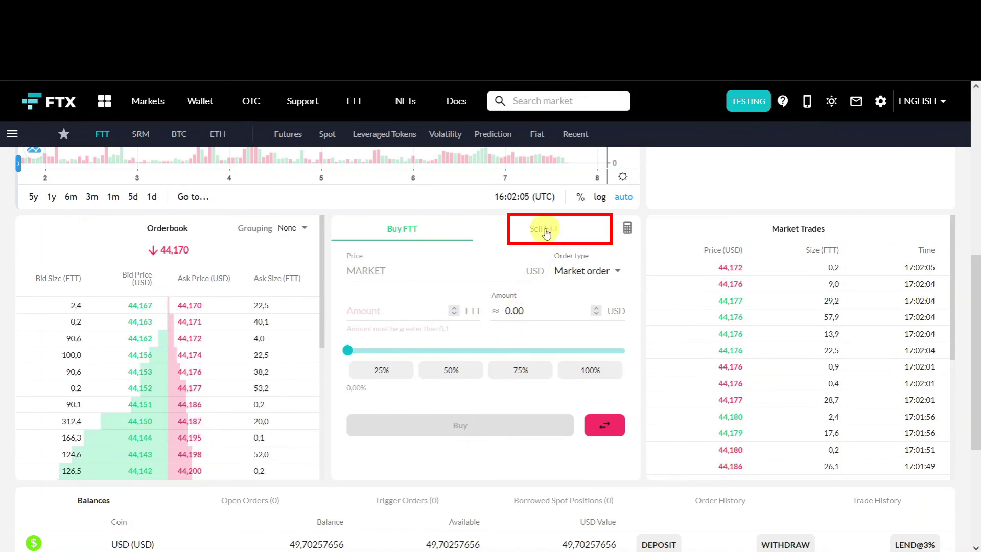
# - Make the Sell FTT form a trailing-stop order with amount 1 and trail value -10
pyautogui.click(546, 231)
pyautogui.click(581, 271)
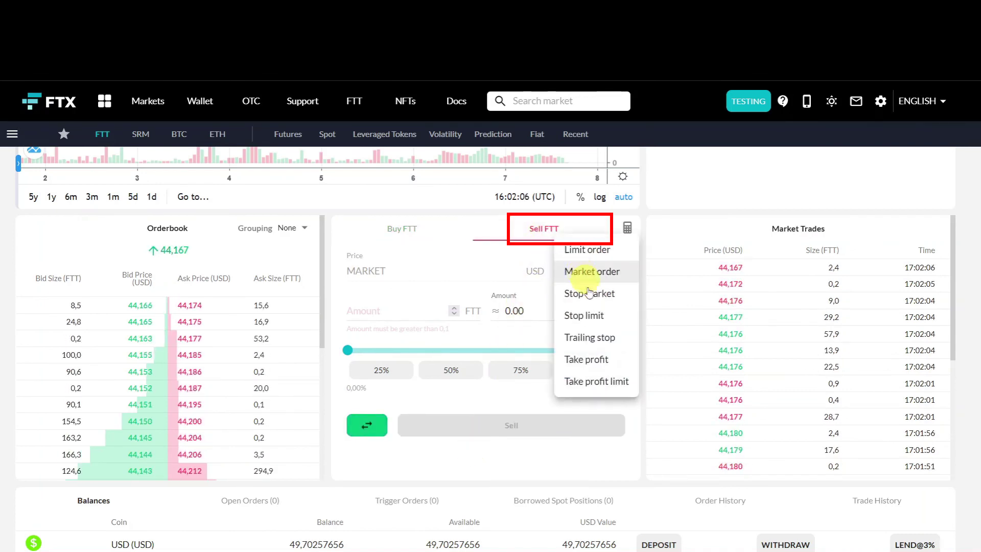
pyautogui.click(603, 338)
pyautogui.click(381, 310)
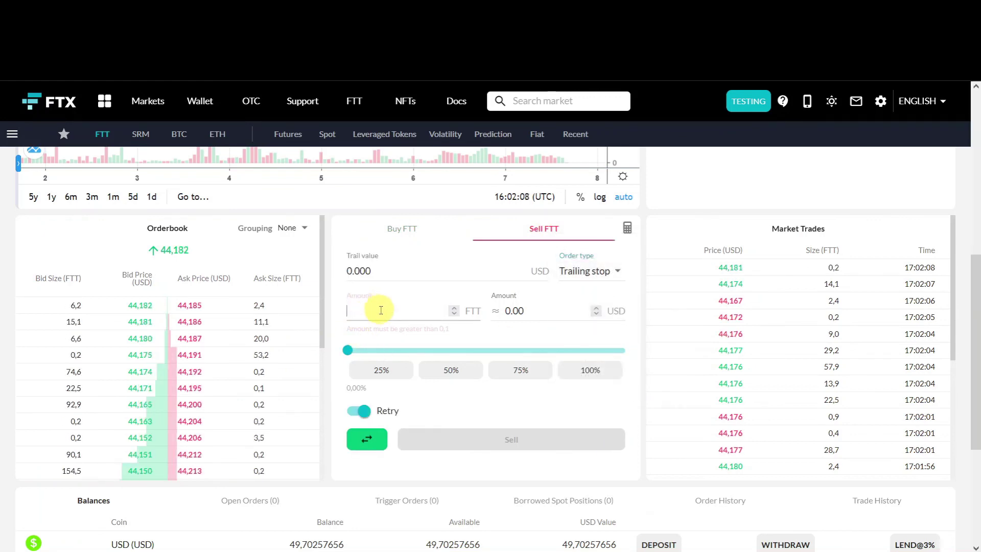
pyautogui.write('1')
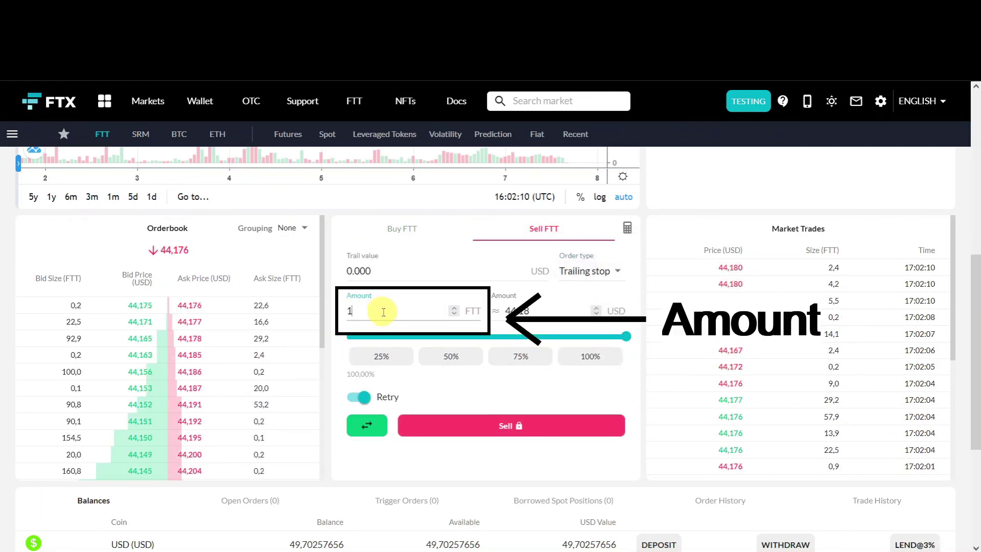
pyautogui.click(391, 272)
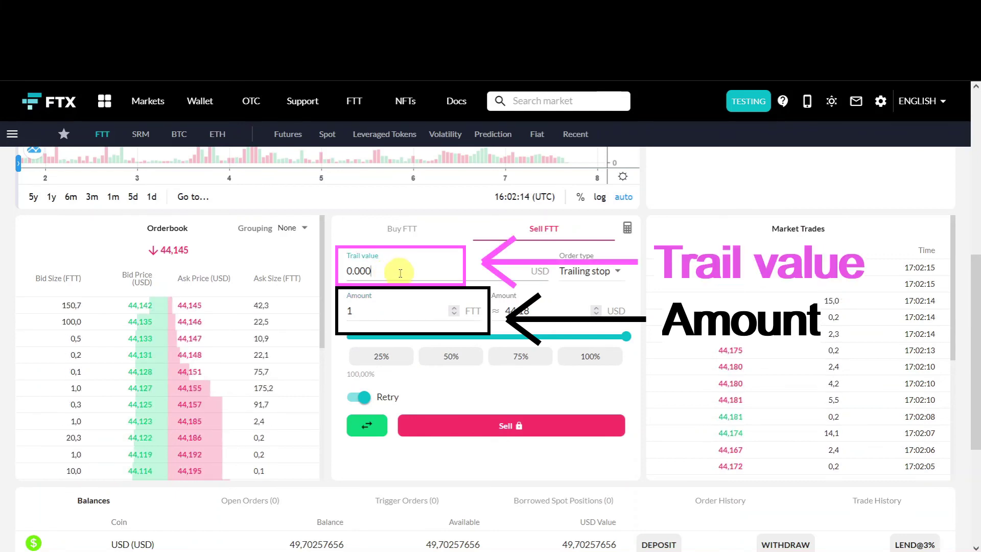
pyautogui.moveTo(400, 273); pyautogui.dragTo(288, 275)
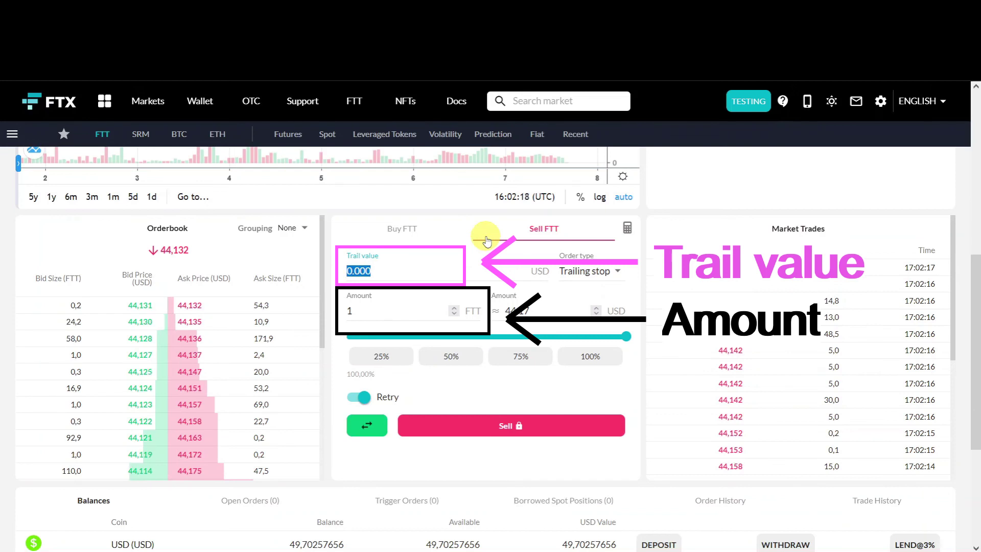
pyautogui.write('-10')
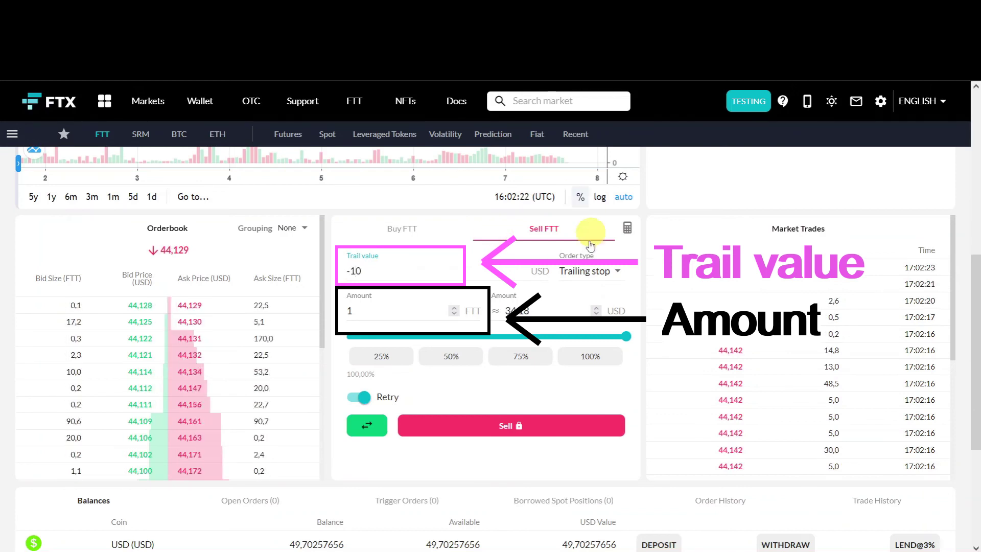
# - Submit and confirm the trailing-stop sell, then scroll to its row under Trigger Orders
pyautogui.click(488, 425)
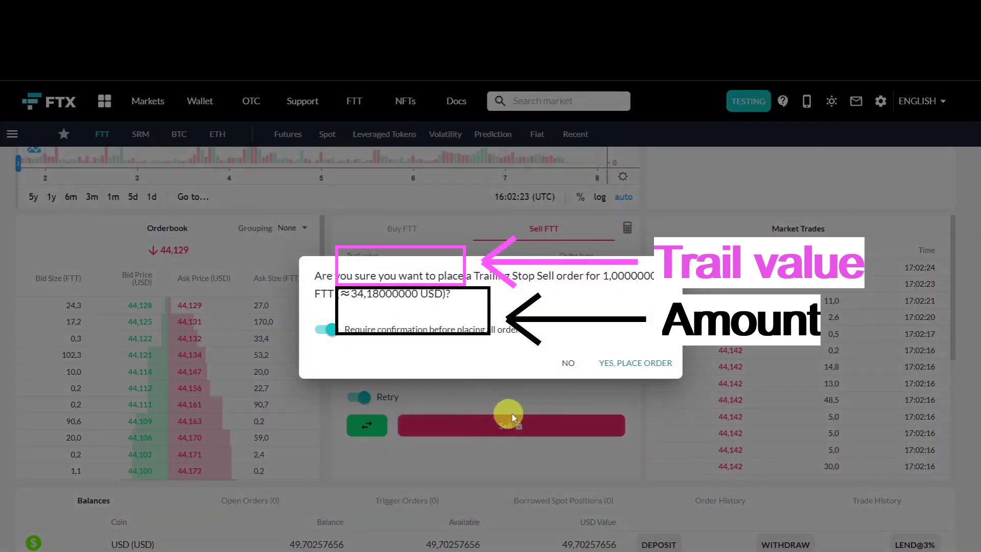
pyautogui.click(618, 364)
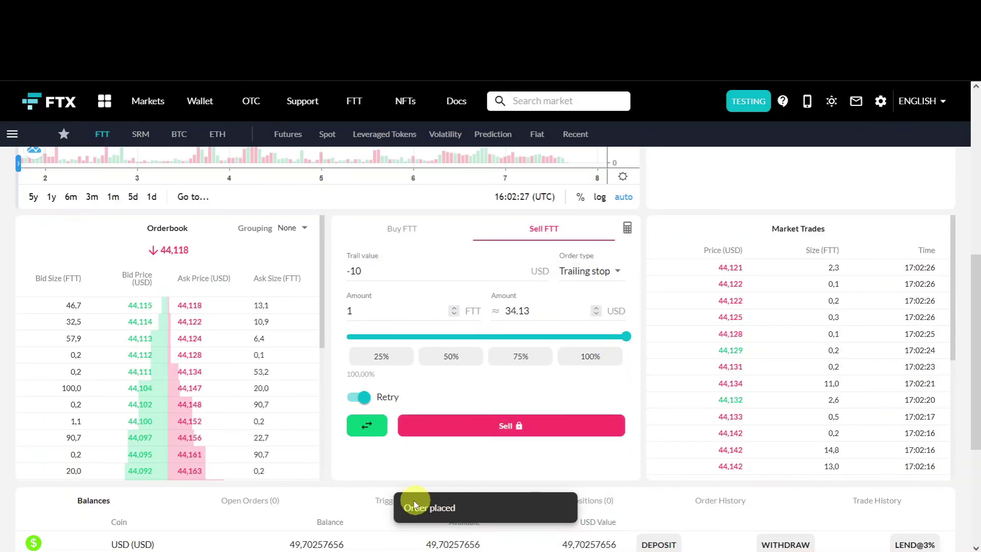
pyautogui.click(387, 502)
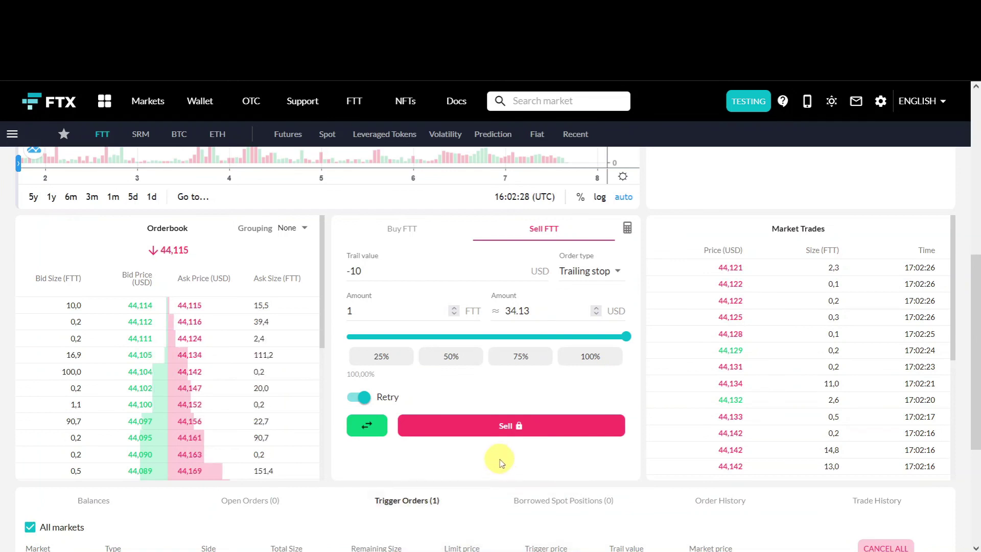
pyautogui.scroll(-3, 500, 462)
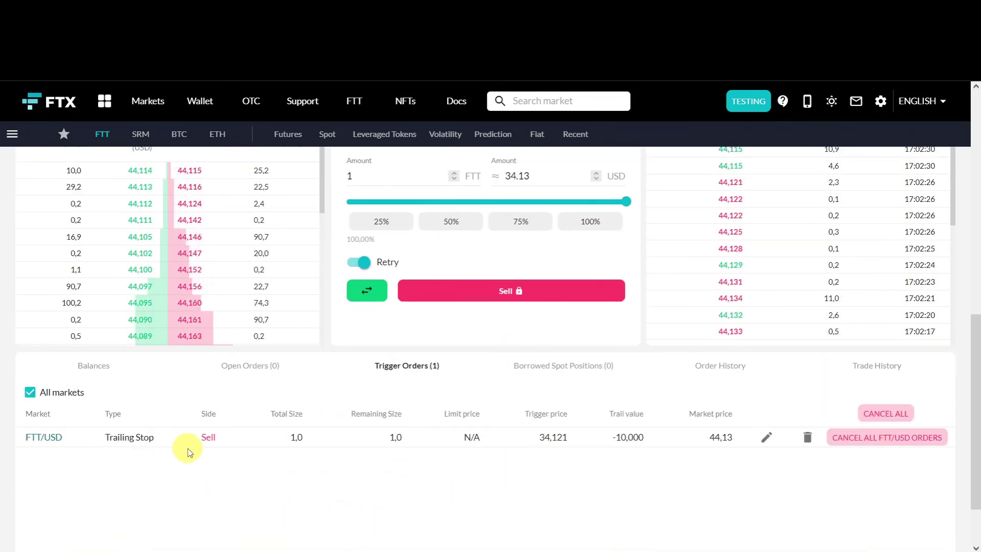